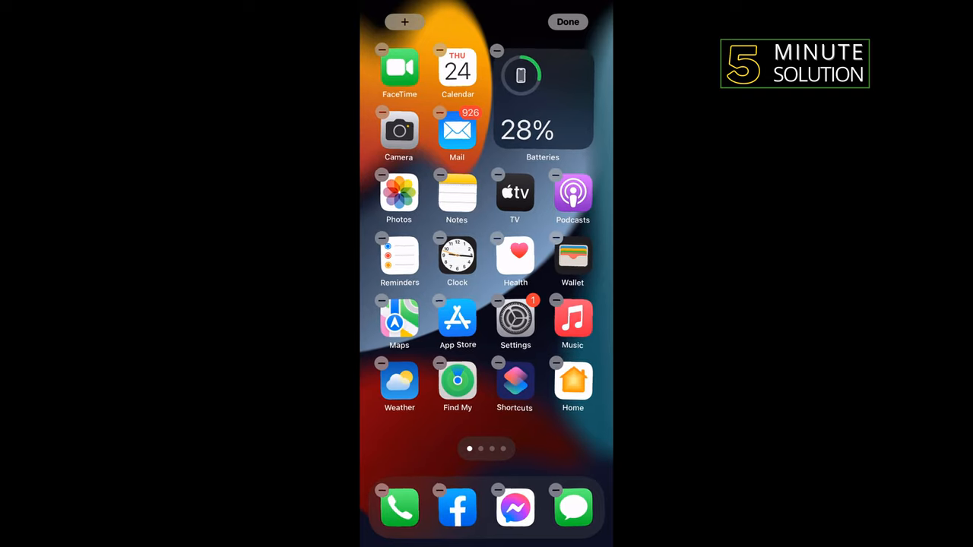
Step: Bring up the widget gallery from the + button in jiggle mode
left_click(404, 22)
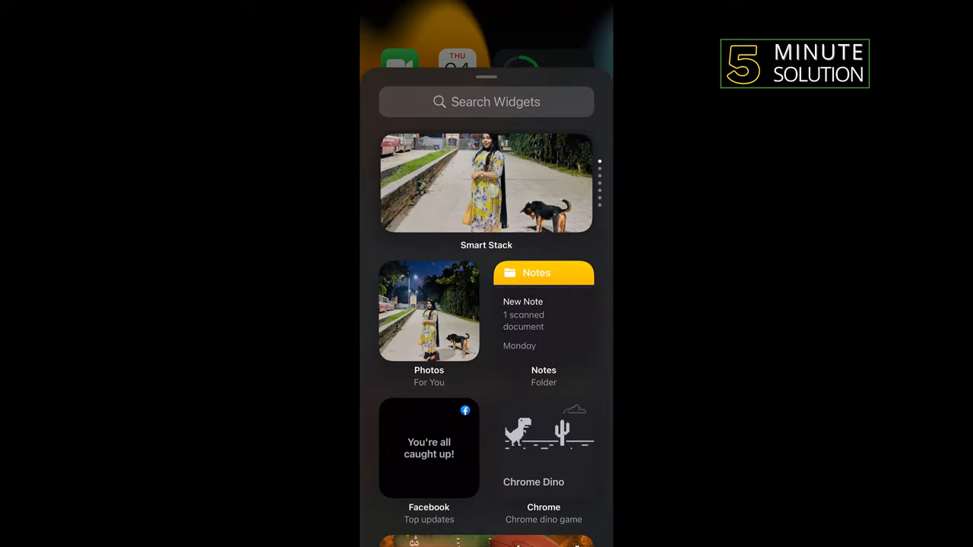
scroll(487, 342, "down", 10)
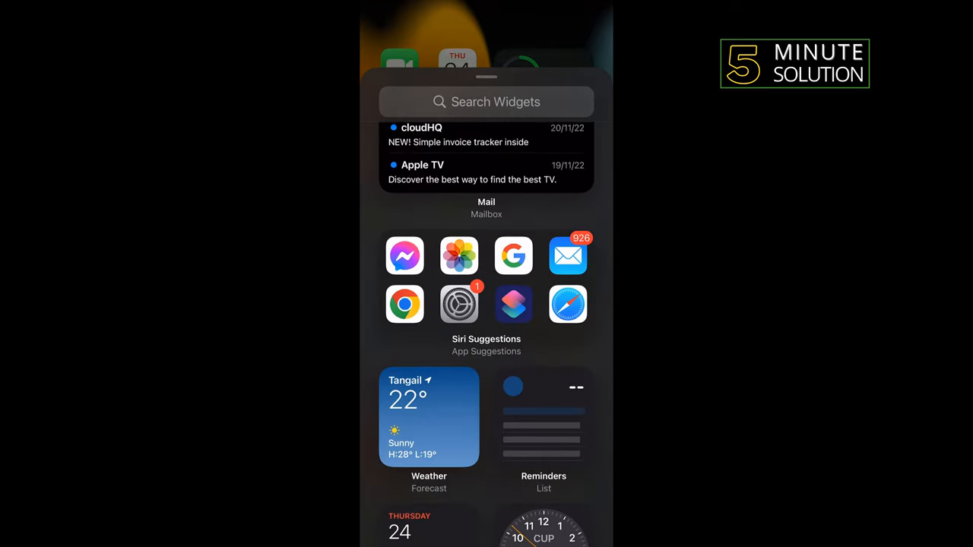
scroll(487, 342, "down", 5)
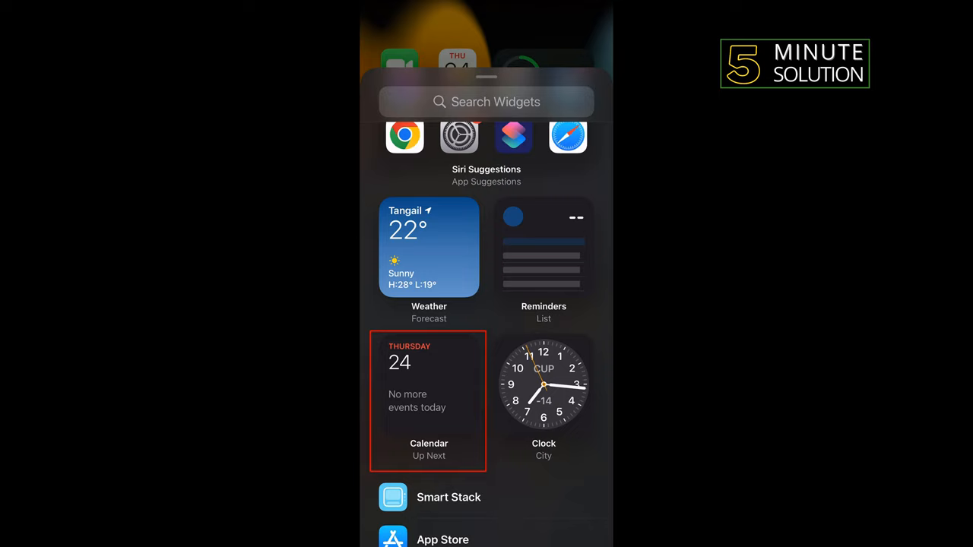
Step: Choose the Calendar Up Next widget and settle on the small square size in the carousel
left_click(428, 396)
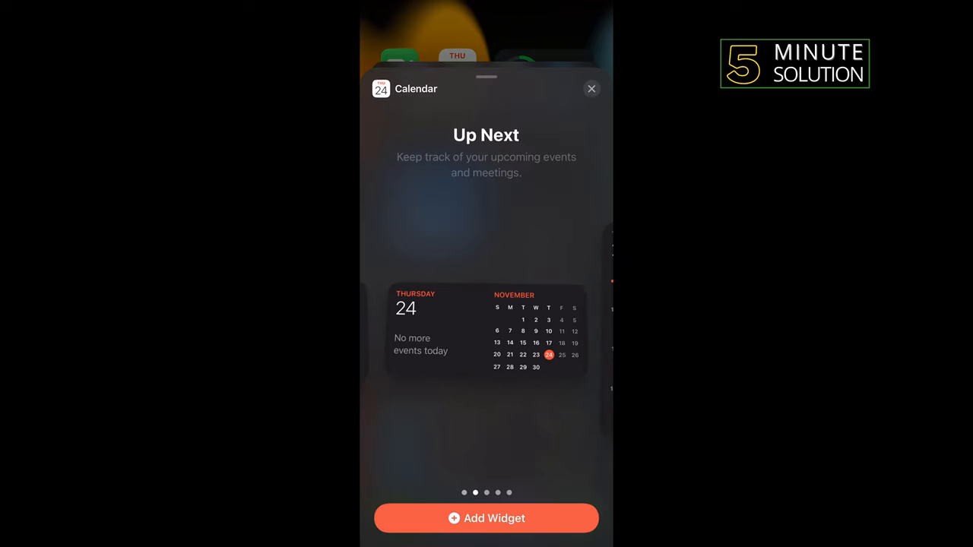
mouse_move(563, 334)
left_mouse_down()
mouse_move(410, 334)
mouse_move(563, 335)
left_mouse_up()
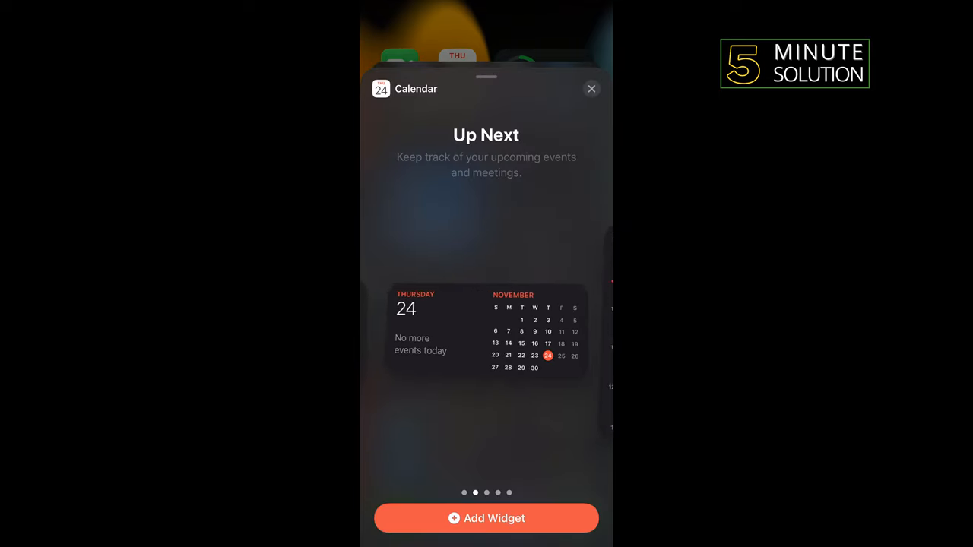
mouse_move(426, 334)
left_mouse_down()
mouse_move(563, 335)
mouse_move(410, 335)
left_mouse_up()
mouse_move(563, 335)
left_mouse_down()
mouse_move(410, 334)
mouse_move(563, 335)
left_mouse_up()
left_click_drag(410, 335, 563, 335)
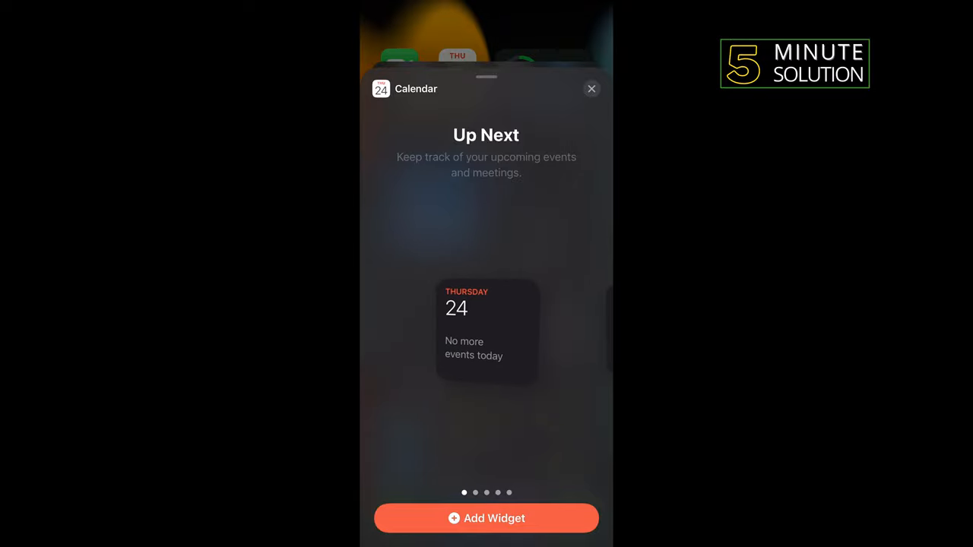
Step: Add the small Calendar Up Next widget (Thursday 24) to the top of the home screen
left_click(486, 518)
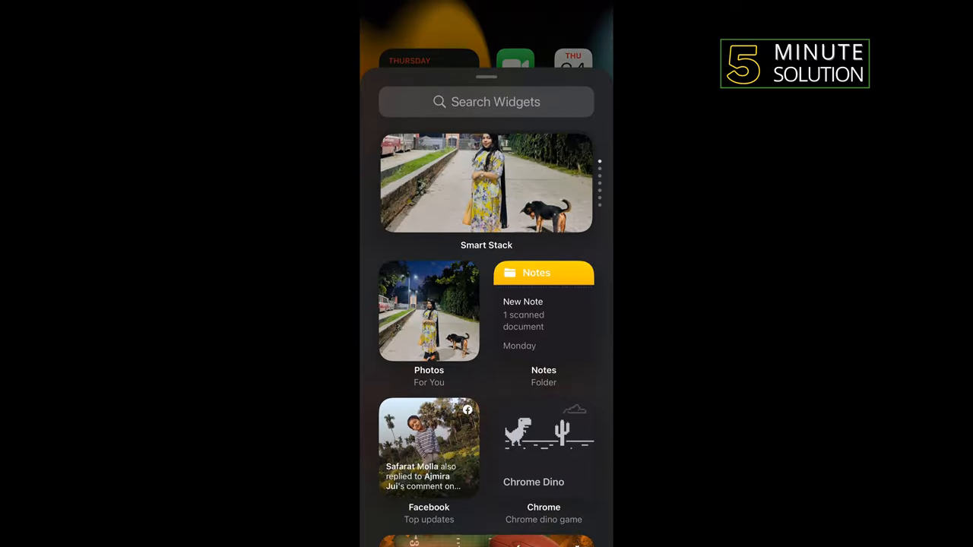
scroll(487, 320, "down", 10)
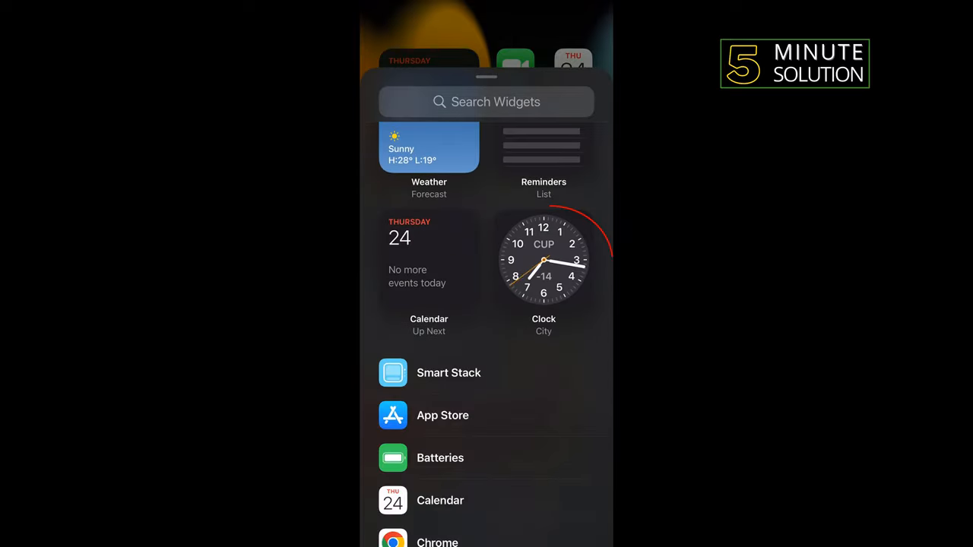
Step: Choose the Clock widget from the gallery to see its size options
left_click(544, 264)
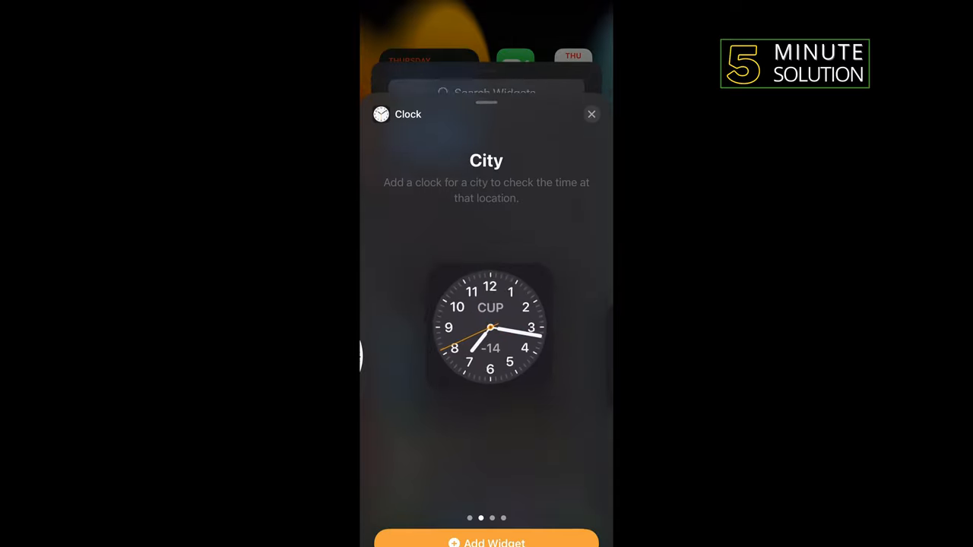
scroll(487, 327, "right", 1)
scroll(486, 327, "right", 1)
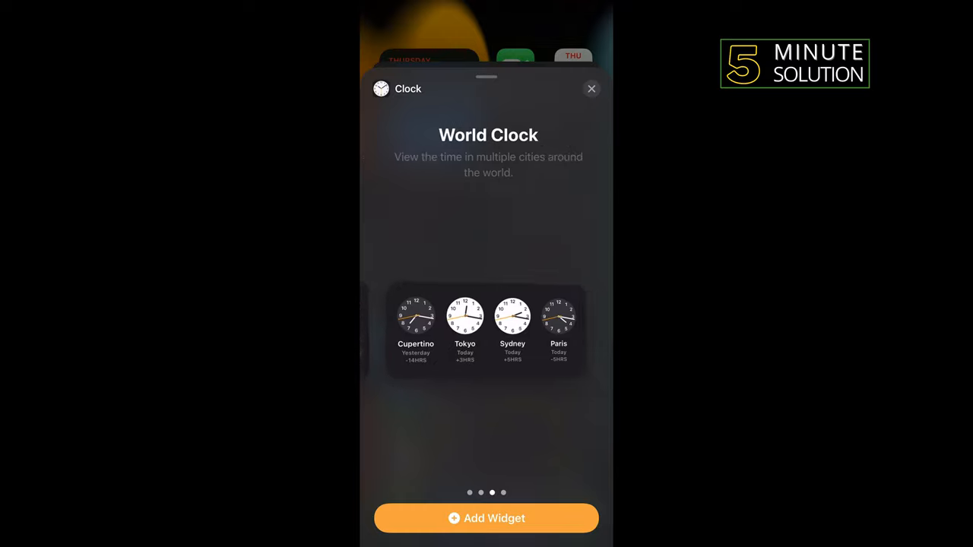
scroll(487, 327, "left", 3)
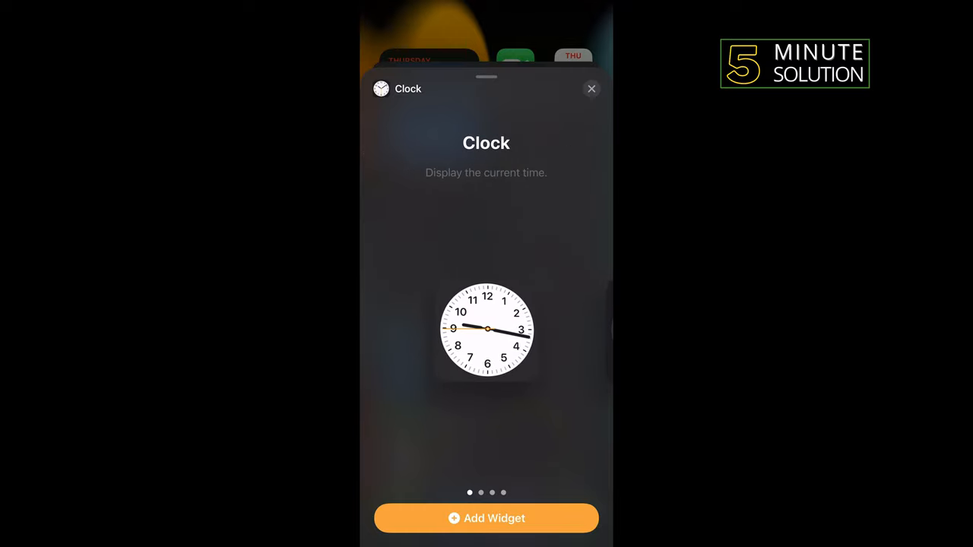
Step: Add the analog Clock widget beside the Calendar widget and finish editing with Done
left_click(487, 517)
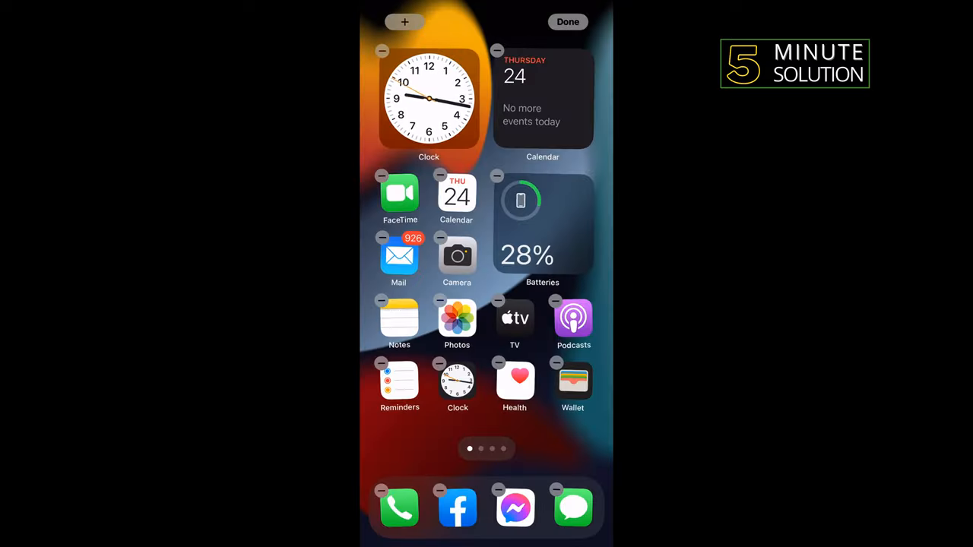
left_click(573, 55)
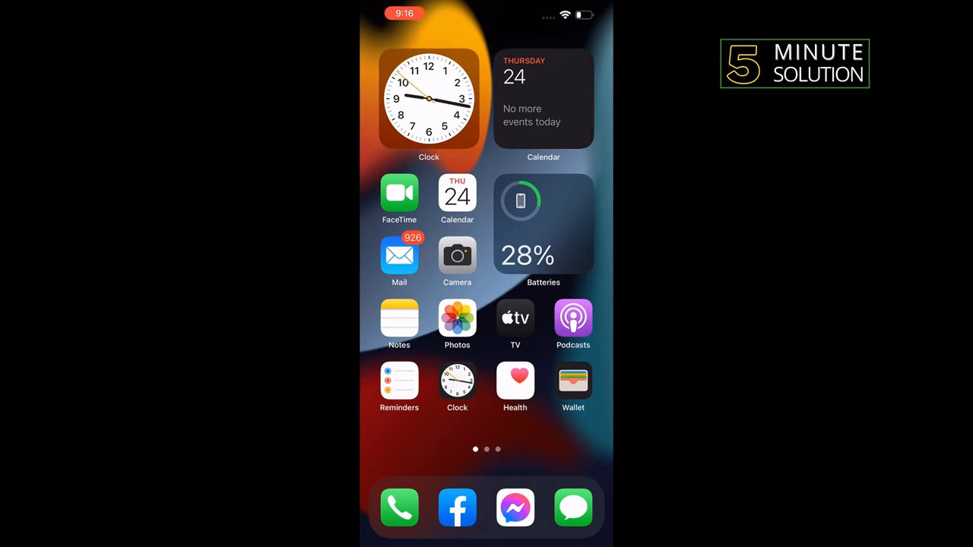